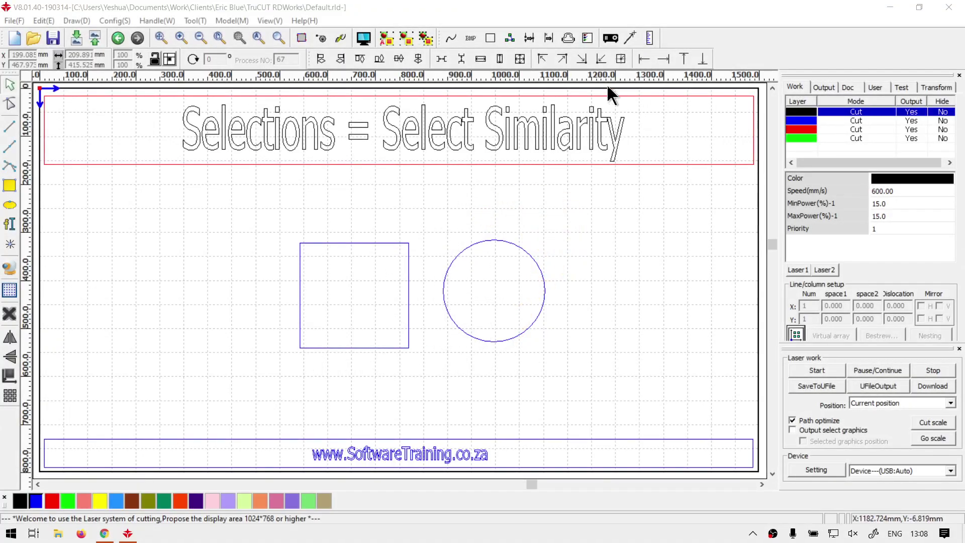
# - Move the square left to about X 606 mm, leaving its height on the page unchanged, and deselect it
pyautogui.click(538, 14)
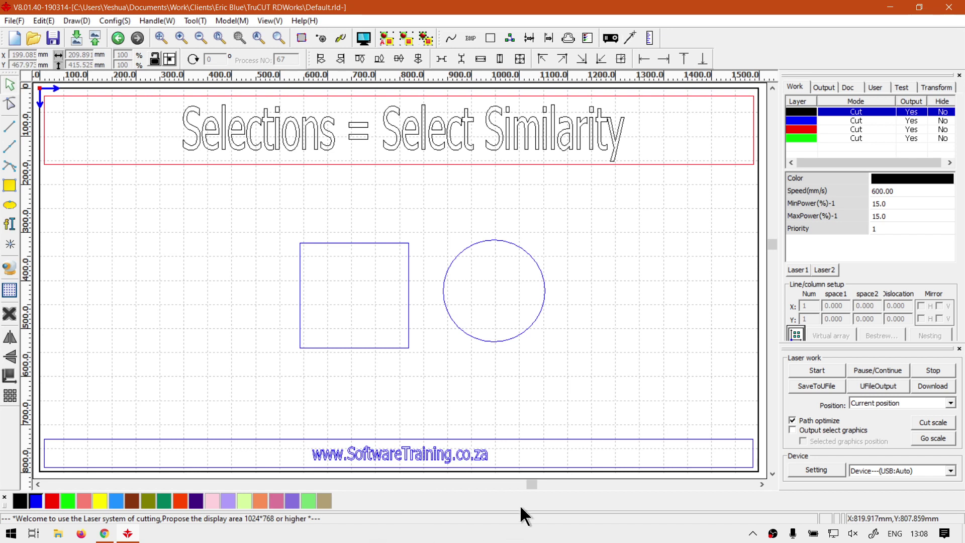
pyautogui.click(405, 282)
pyautogui.press('Left')
pyautogui.press('Left')
pyautogui.press('Left')
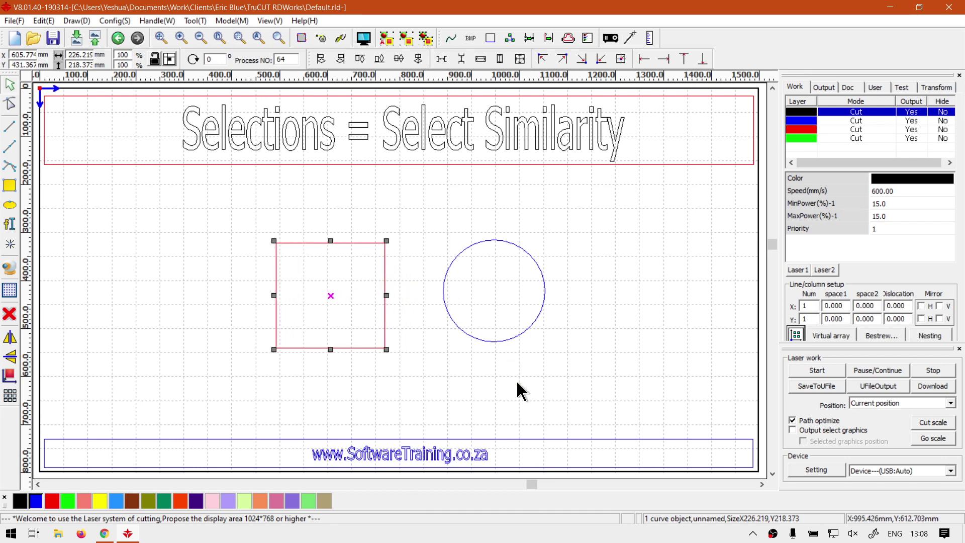
pyautogui.click(517, 380)
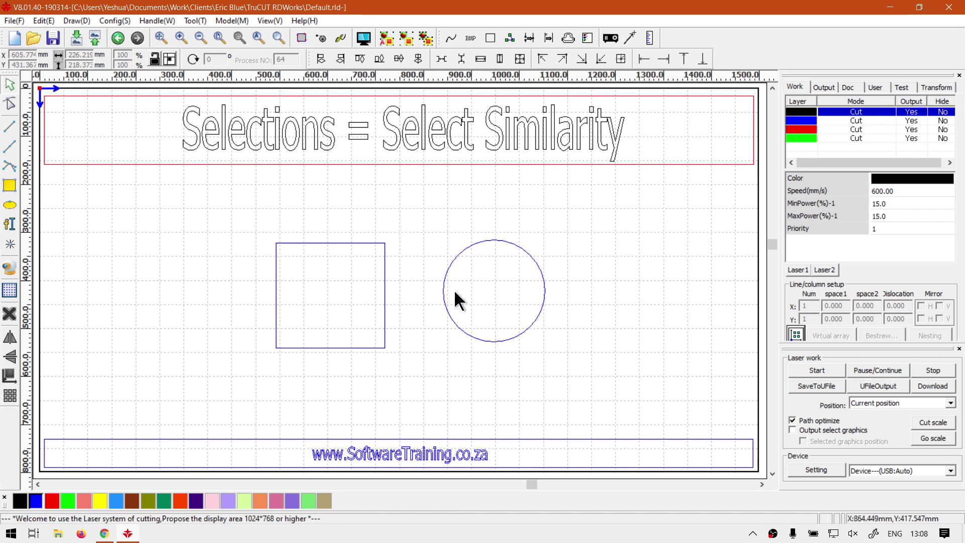
# - Duplicate the circle and place the copy to its right, at about X 1280 mm, Y 418 mm
pyautogui.click(284, 140)
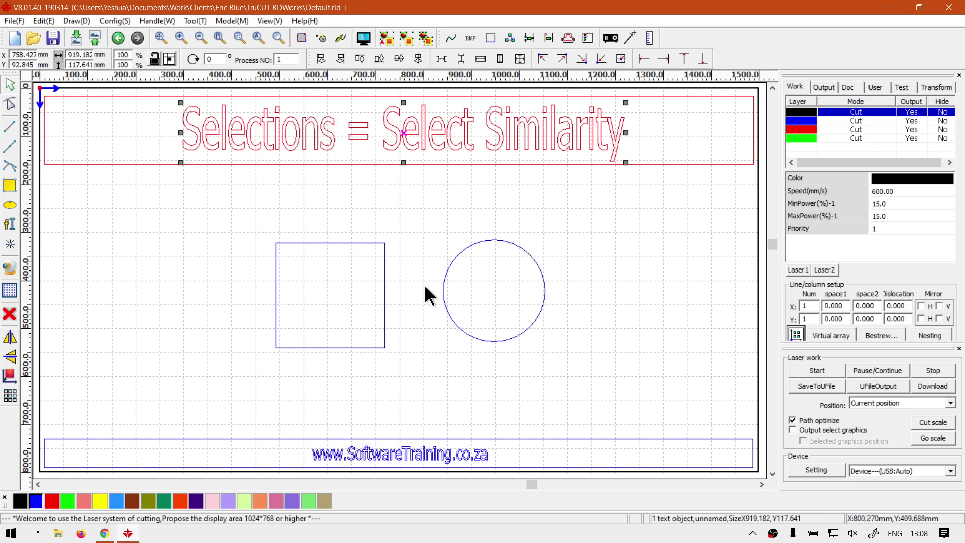
pyautogui.click(442, 292)
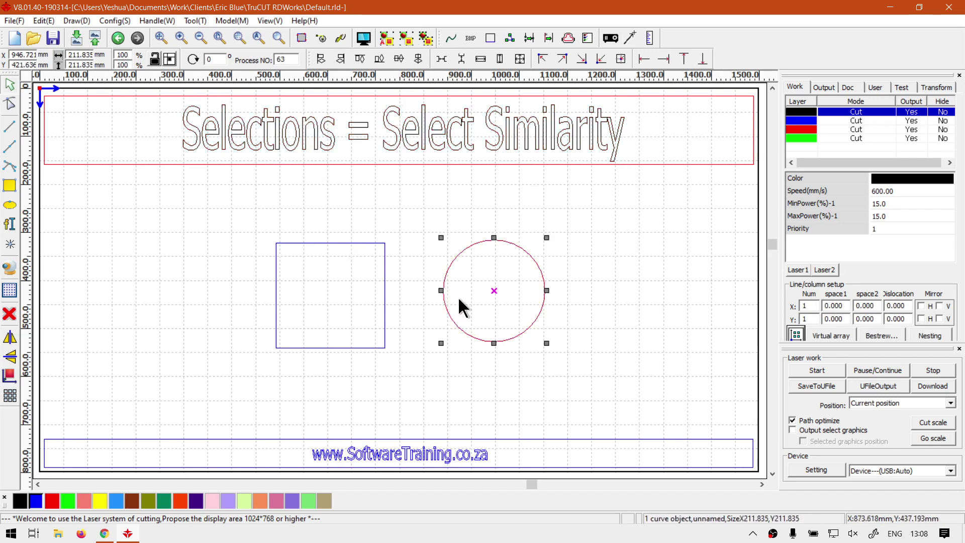
pyautogui.click(552, 318)
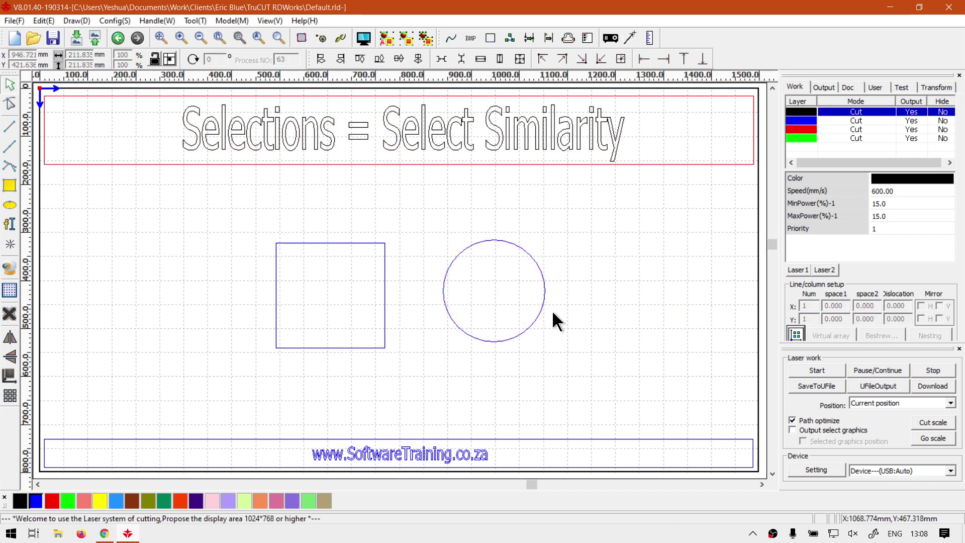
pyautogui.click(544, 313)
pyautogui.hotkey('ctrl', 'v')
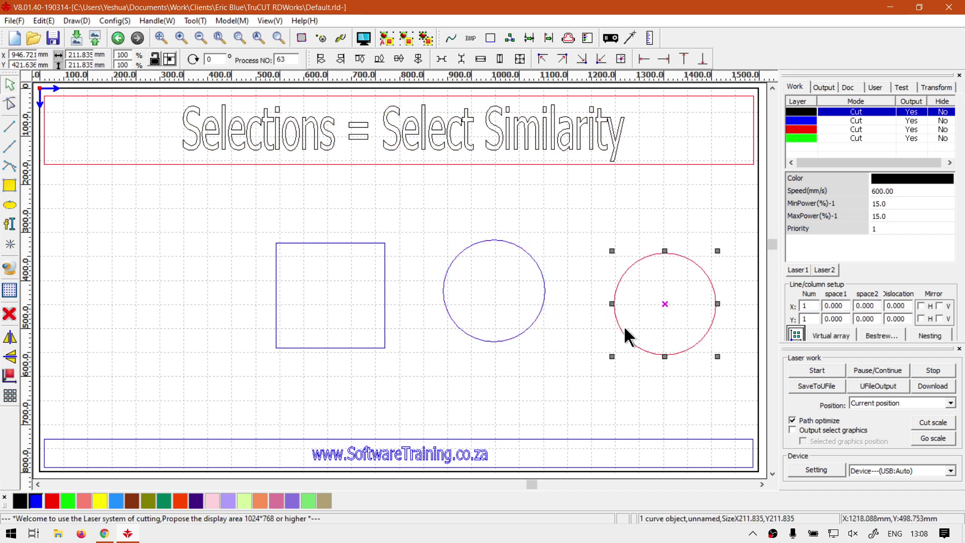
pyautogui.moveTo(621, 334); pyautogui.dragTo(608, 320)
pyautogui.click(145, 284)
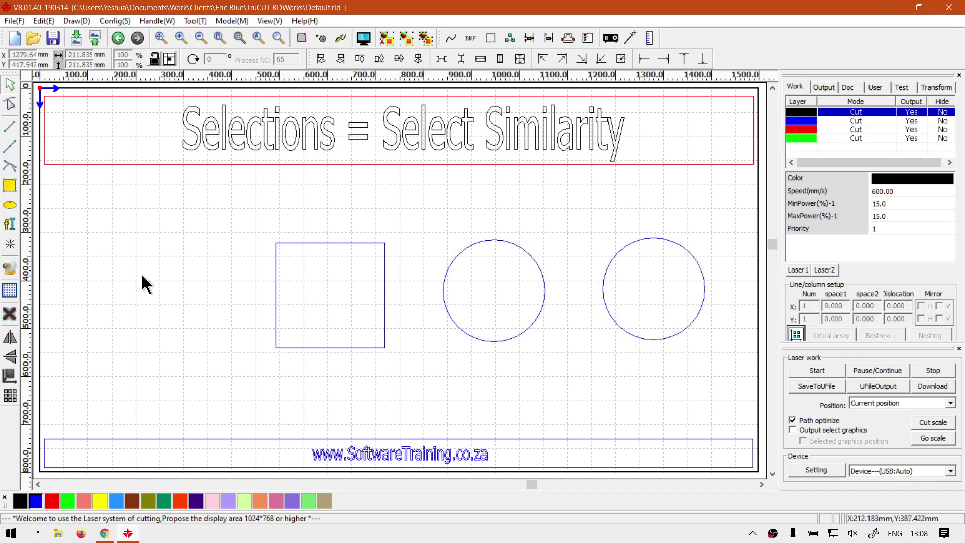
# - Draw a smaller upright ellipse directly below the original circle
pyautogui.click(10, 205)
pyautogui.moveTo(463, 354); pyautogui.dragTo(526, 432)
pyautogui.click(10, 84)
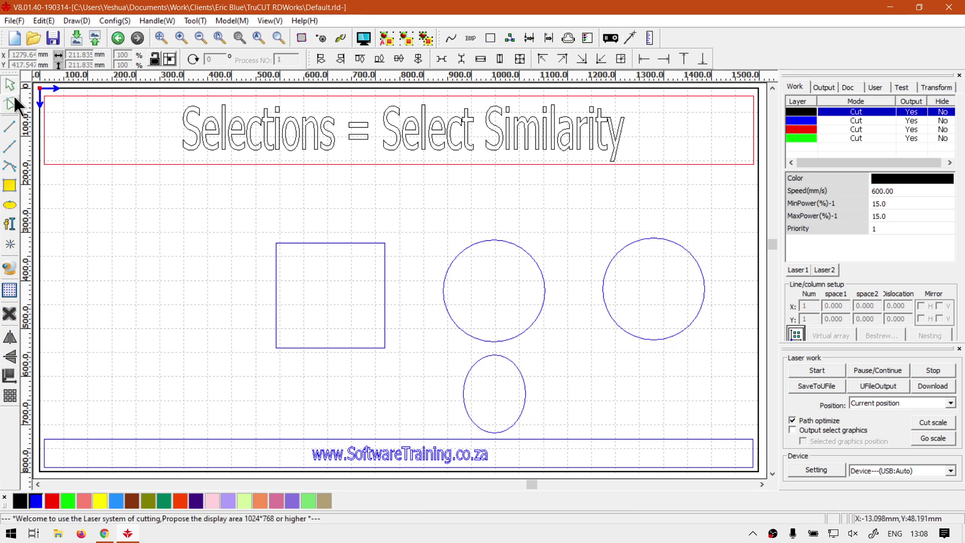
# - Use Select similarity on the original circle to select every matching circle, and clear the selection
pyautogui.click(541, 306)
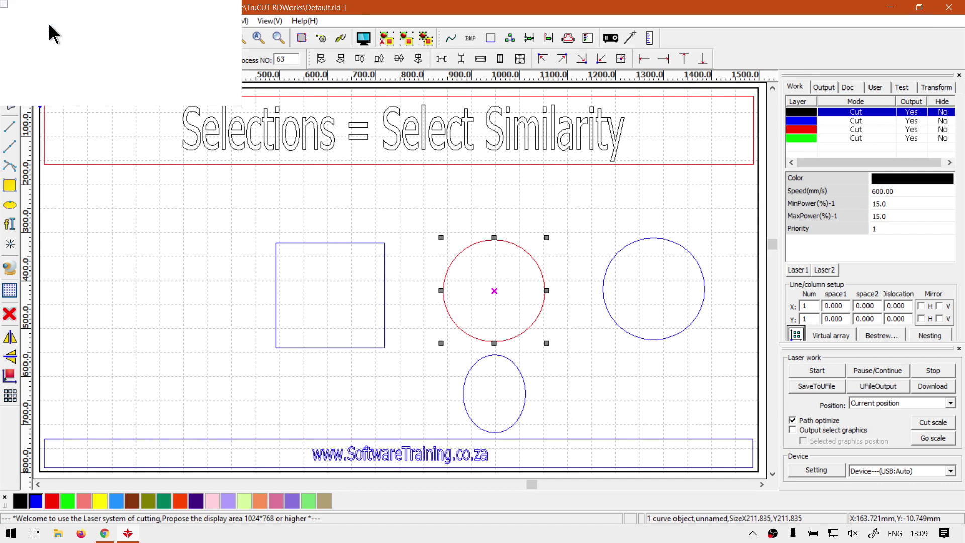
pyautogui.click(44, 20)
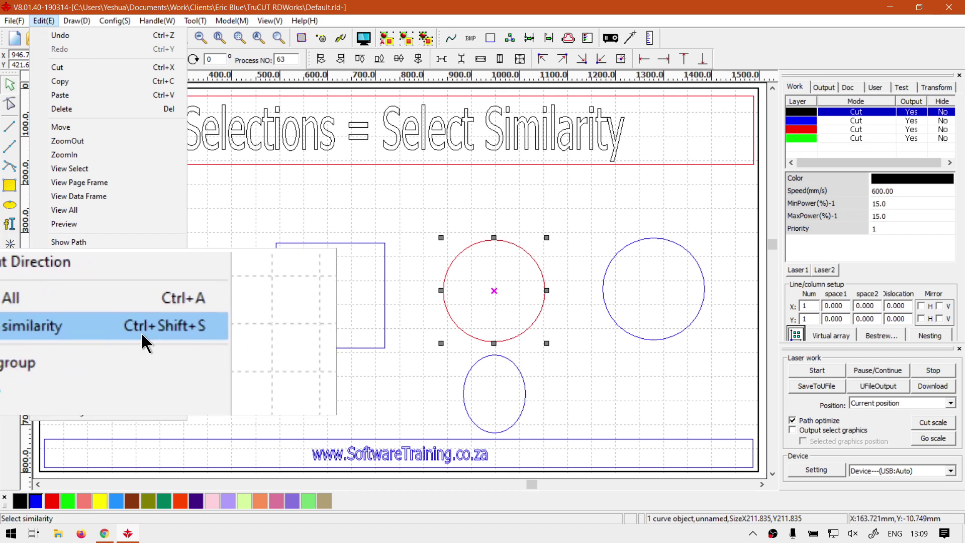
pyautogui.click(73, 332)
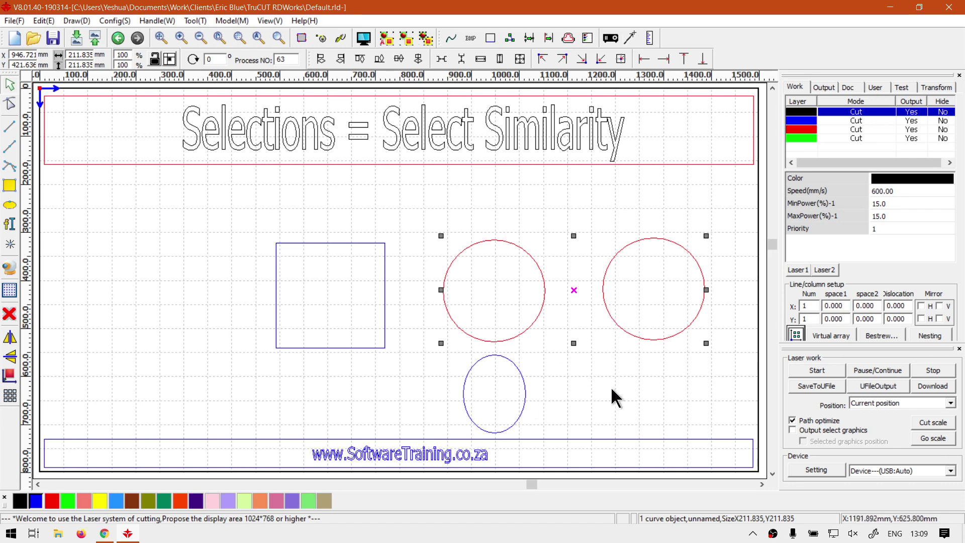
pyautogui.click(634, 370)
# - Duplicate the large square and shrink the copy to about 57 by 55 mm near the page's upper left
pyautogui.click(385, 343)
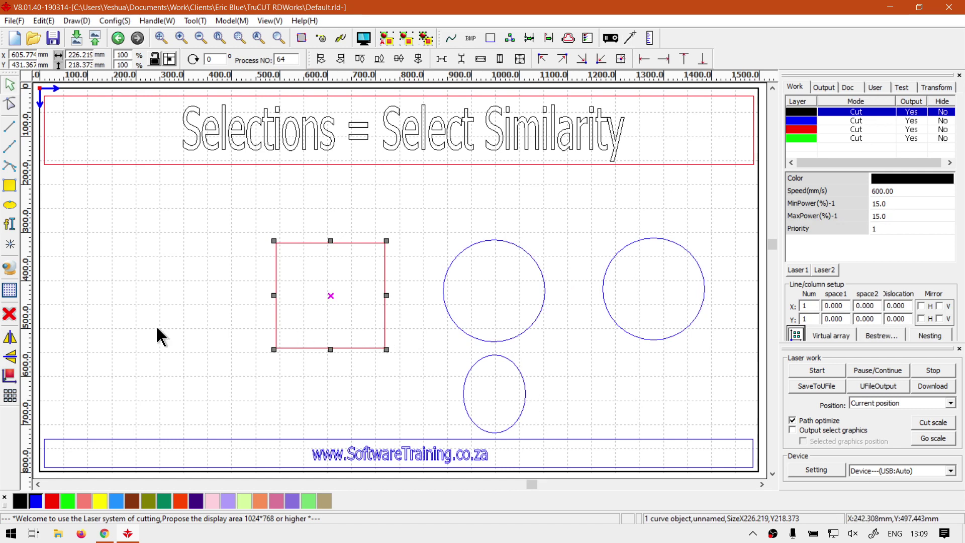
pyautogui.hotkey('ctrl', 'v')
pyautogui.moveTo(188, 284); pyautogui.dragTo(106, 206)
# - Paste twelve copies of the small square, scattered over the empty area left of the large square
pyautogui.hotkey('ctrl', 'v')
pyautogui.hotkey('ctrl', 'v')
pyautogui.hotkey('ctrl', 'v')
pyautogui.hotkey('ctrl', 'v')
pyautogui.hotkey('ctrl', 'v')
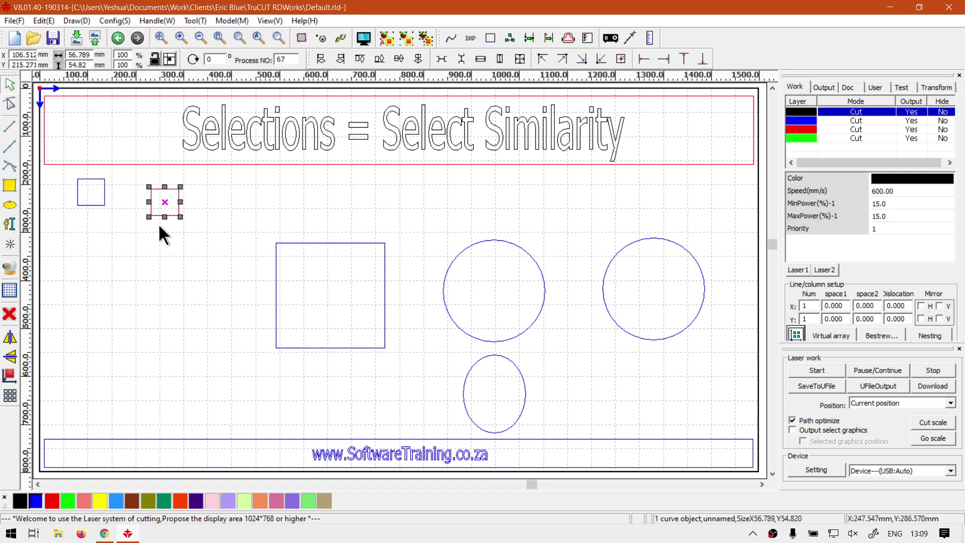
pyautogui.hotkey('ctrl', 'v')
pyautogui.hotkey('ctrl', 'v')
pyautogui.hotkey('ctrl', 'v')
pyautogui.hotkey('ctrl', 'v')
pyautogui.hotkey('ctrl', 'v')
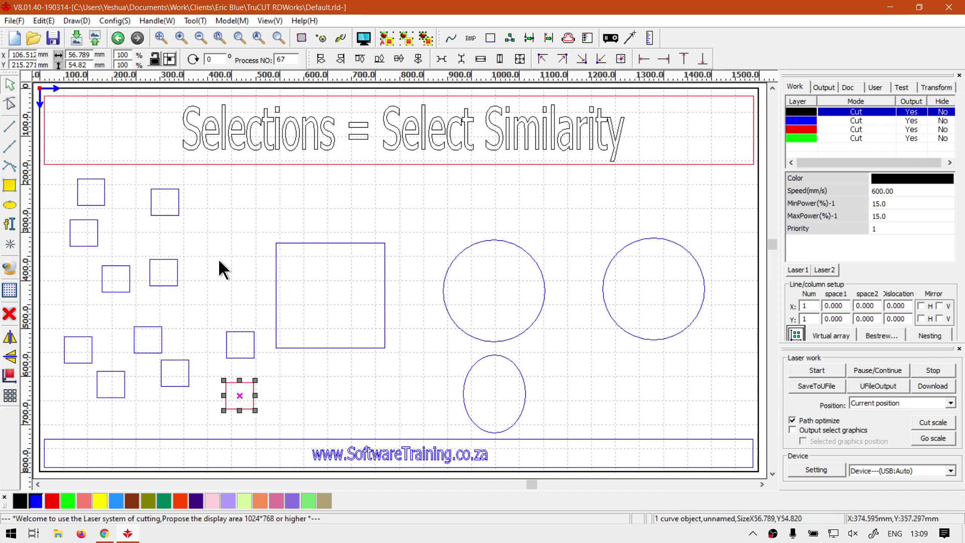
pyautogui.hotkey('ctrl', 'v')
pyautogui.hotkey('ctrl', 'v')
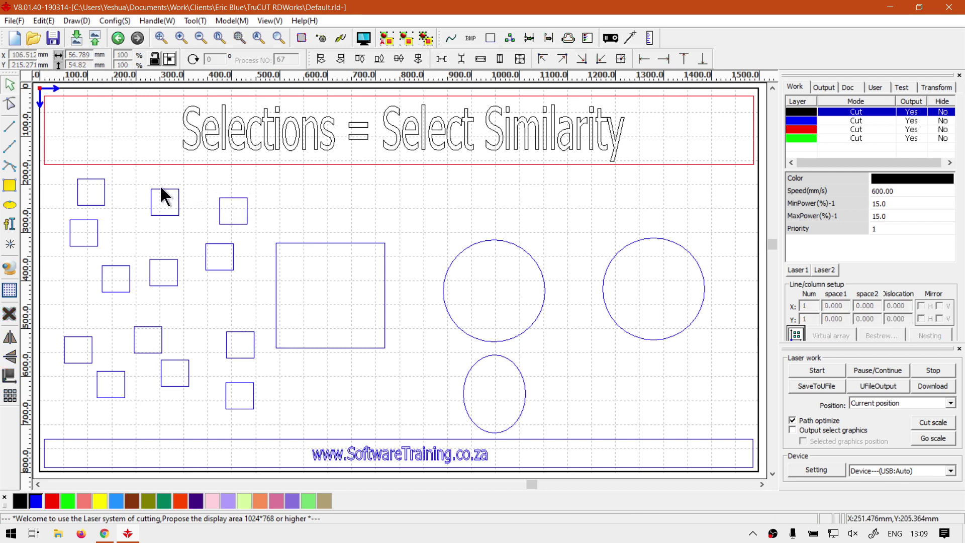
# - Use Select similarity on one of the small squares to select all matching squares
pyautogui.hotkey('ctrl', 'v')
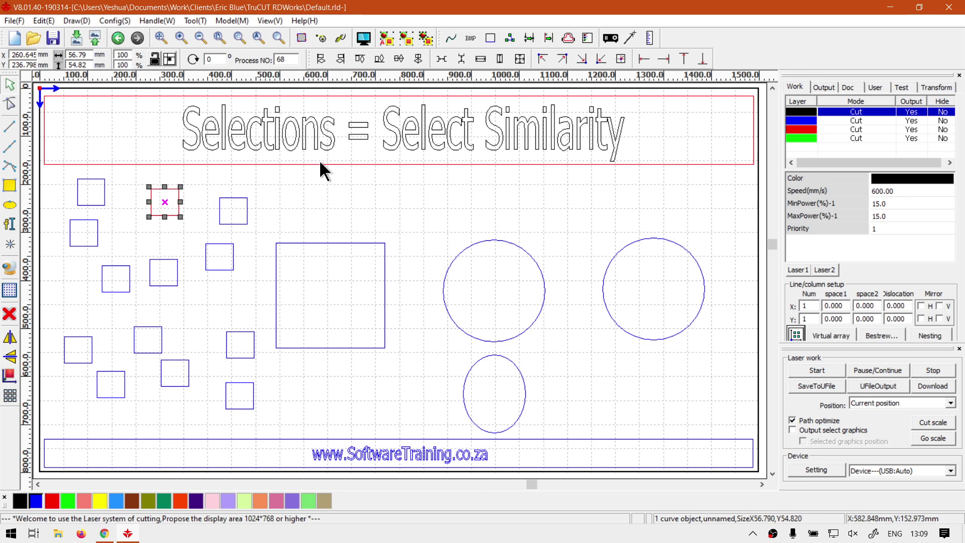
pyautogui.click(44, 21)
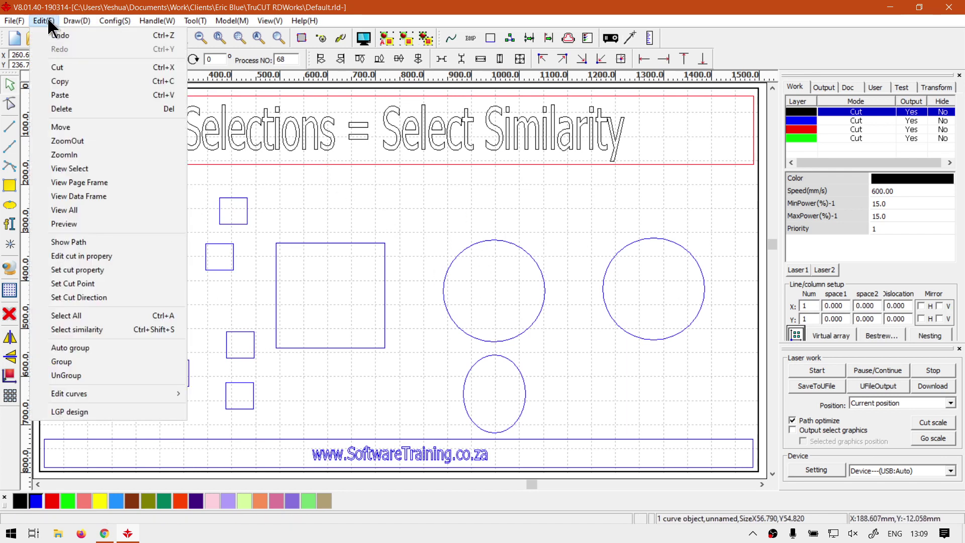
pyautogui.click(98, 326)
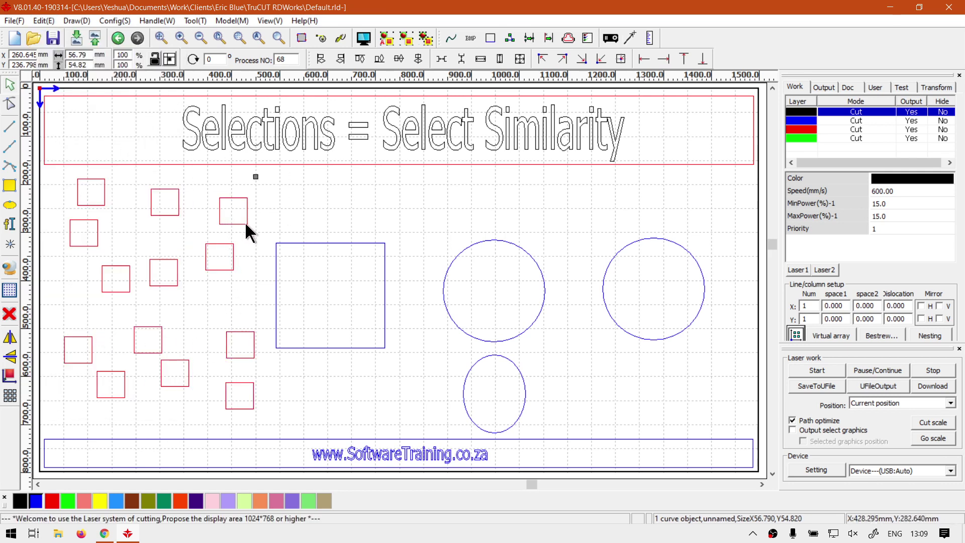
pyautogui.click(262, 257)
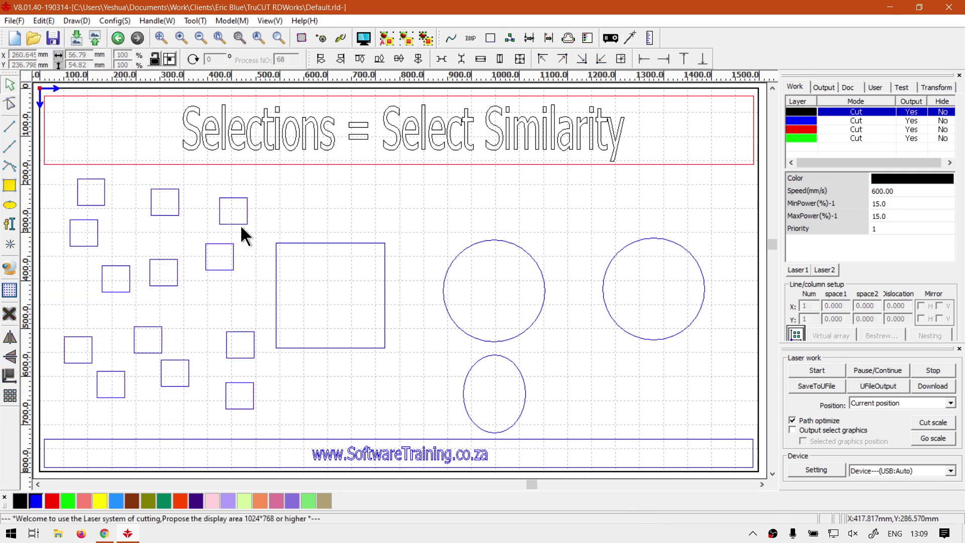
# - Try moving all the small squares together and deleting them, and undo both changes
pyautogui.moveTo(242, 227)
pyautogui.mouseDown()
pyautogui.moveTo(357, 214)
pyautogui.moveTo(207, 261)
pyautogui.moveTo(255, 232)
pyautogui.mouseUp()
pyautogui.press('Delete')
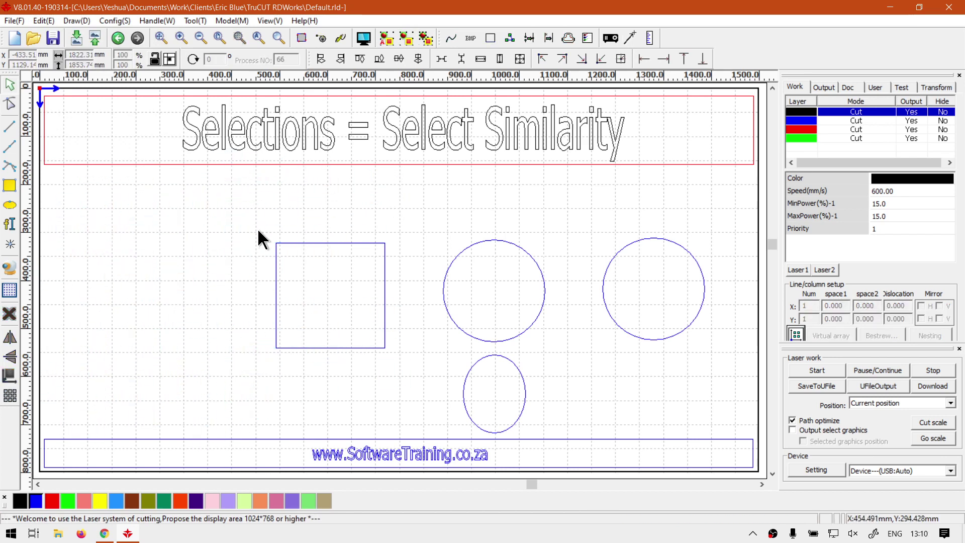
pyautogui.hotkey('ctrl', 'z')
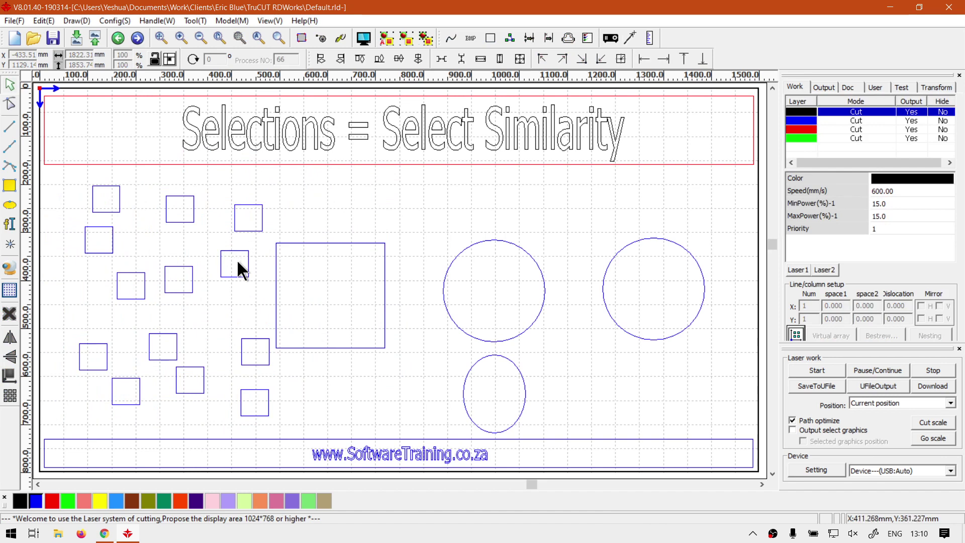
pyautogui.click(246, 276)
pyautogui.hotkey('ctrl', 'z')
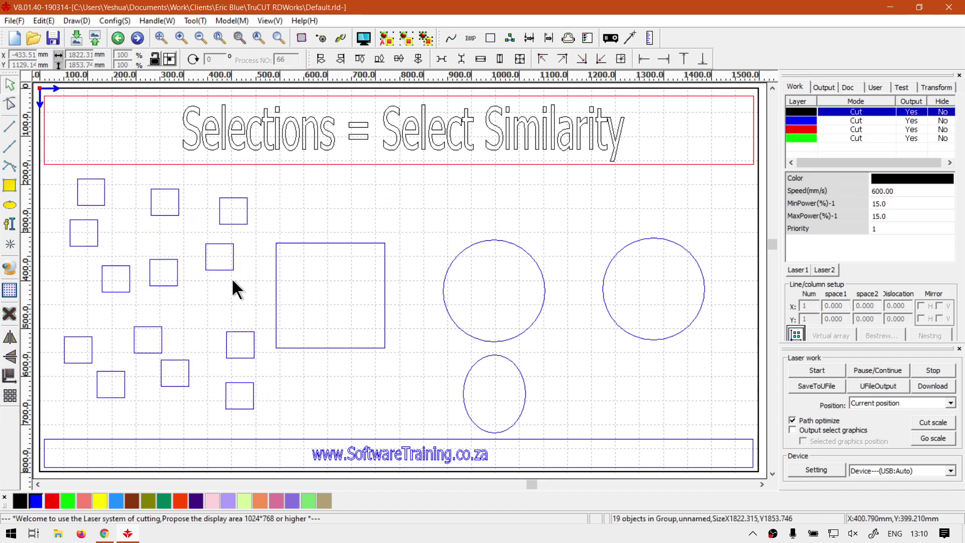
pyautogui.click(224, 270)
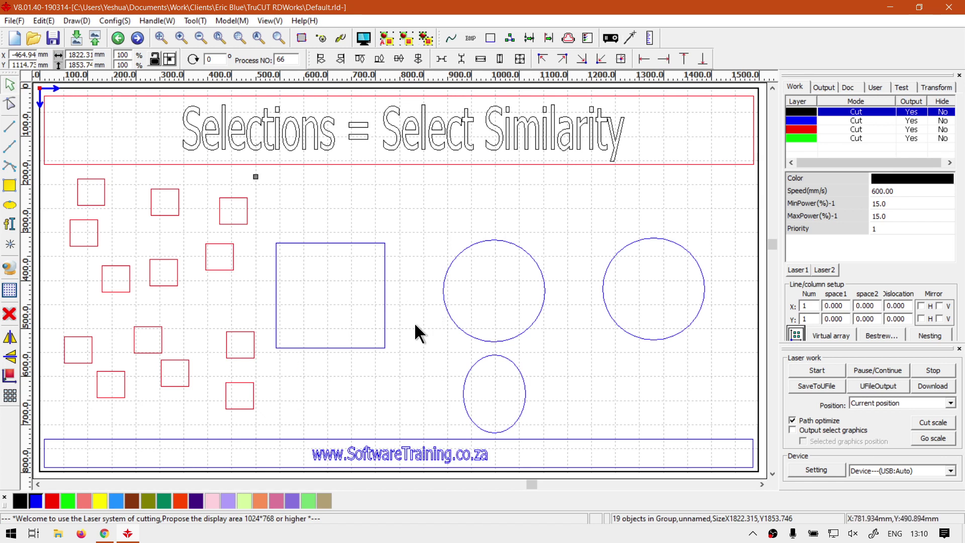
pyautogui.click(291, 368)
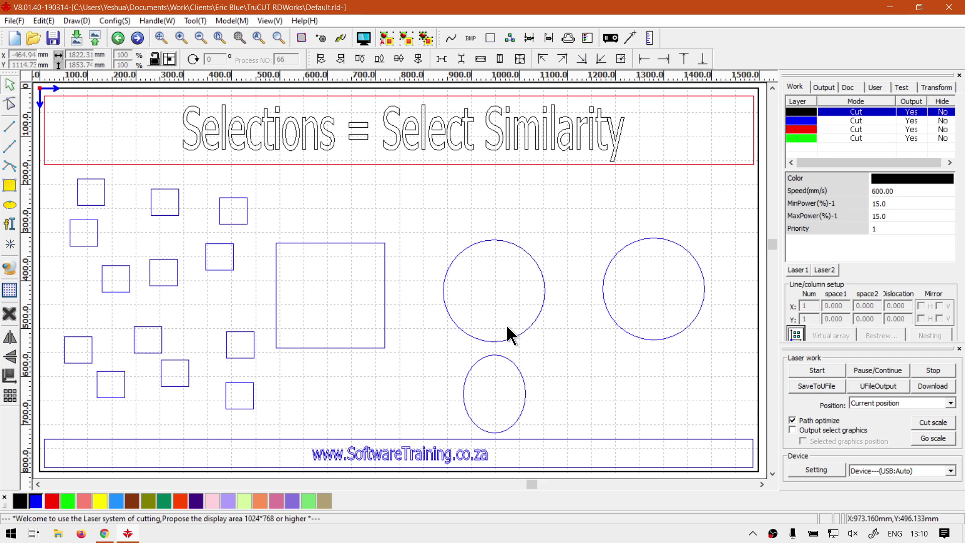
# - Switch to the Chrome browser and look over the softwaretraining.co.za home page with its training video list
pyautogui.click(104, 534)
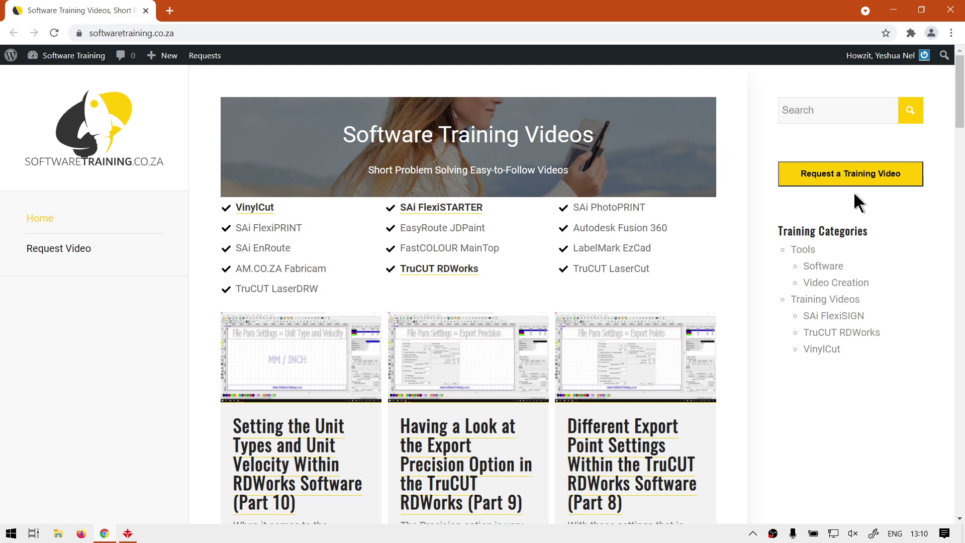
pyautogui.scroll(-2, 857, 194)
pyautogui.scroll(2, 859, 195)
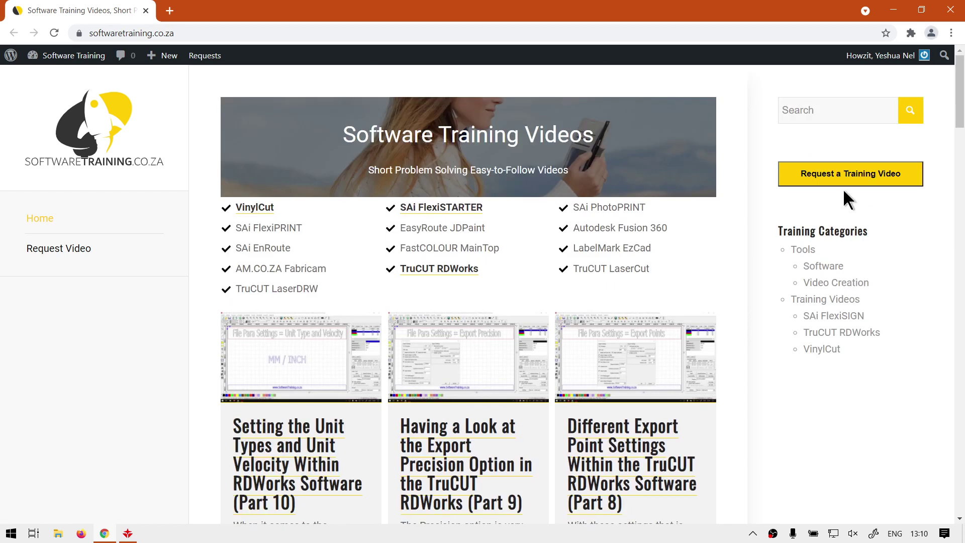